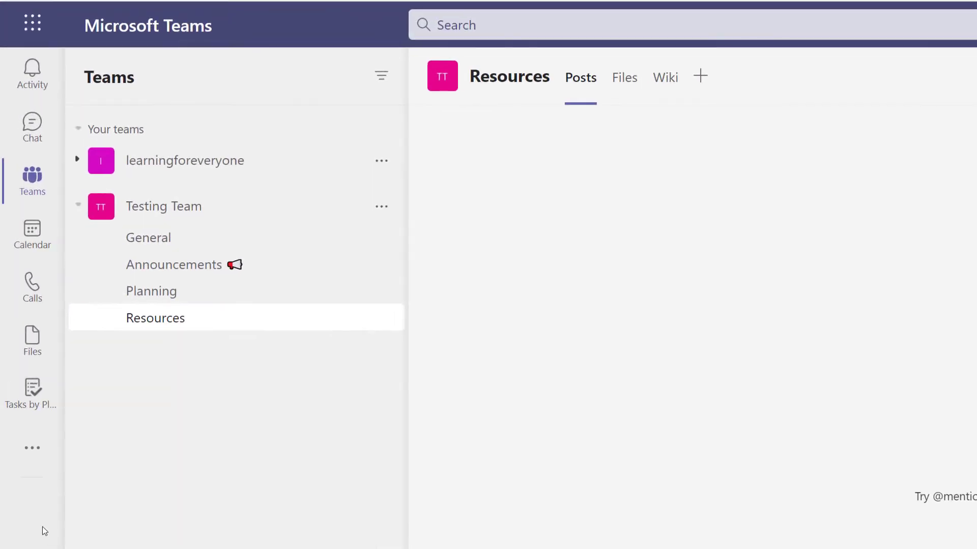
Pin the Approvals app to the Teams app bar.
left_click(36, 458)
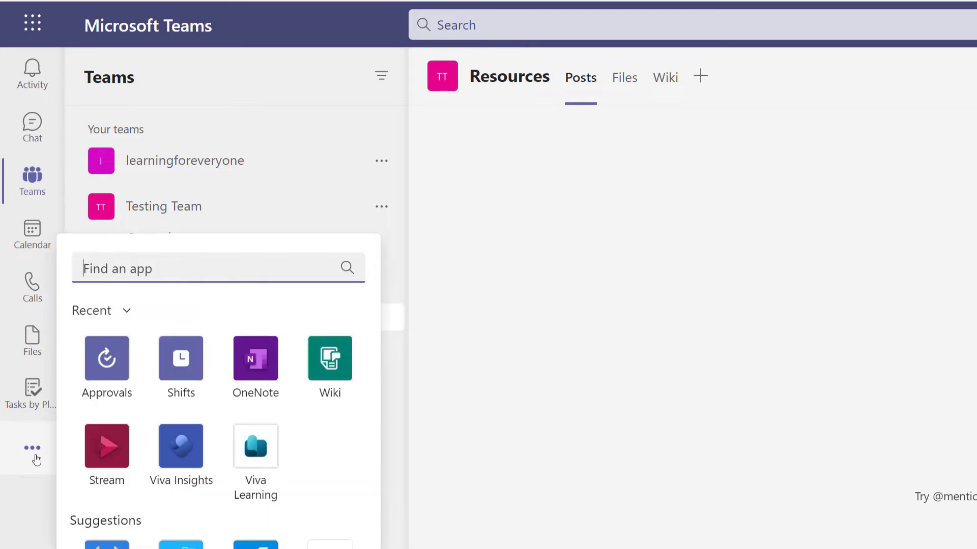
right_click(102, 383)
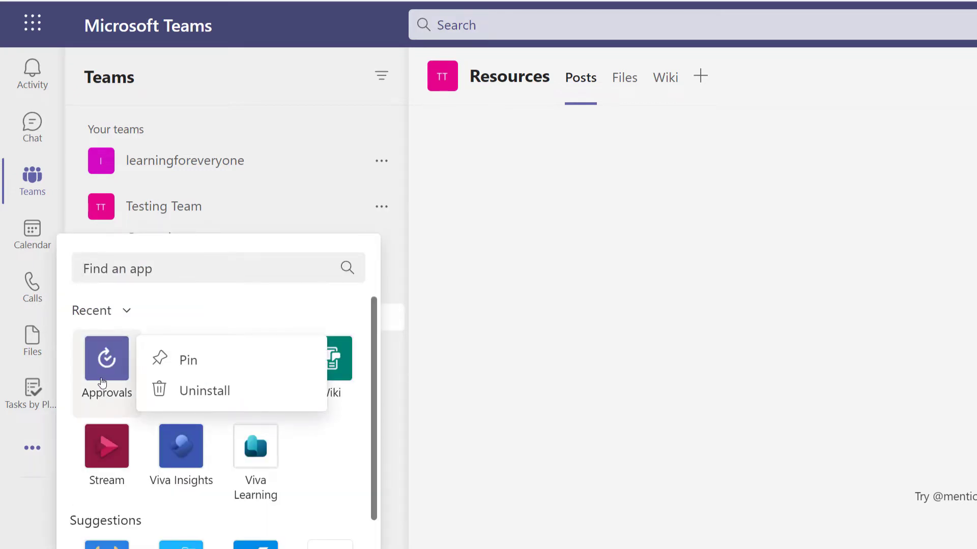
left_click(196, 367)
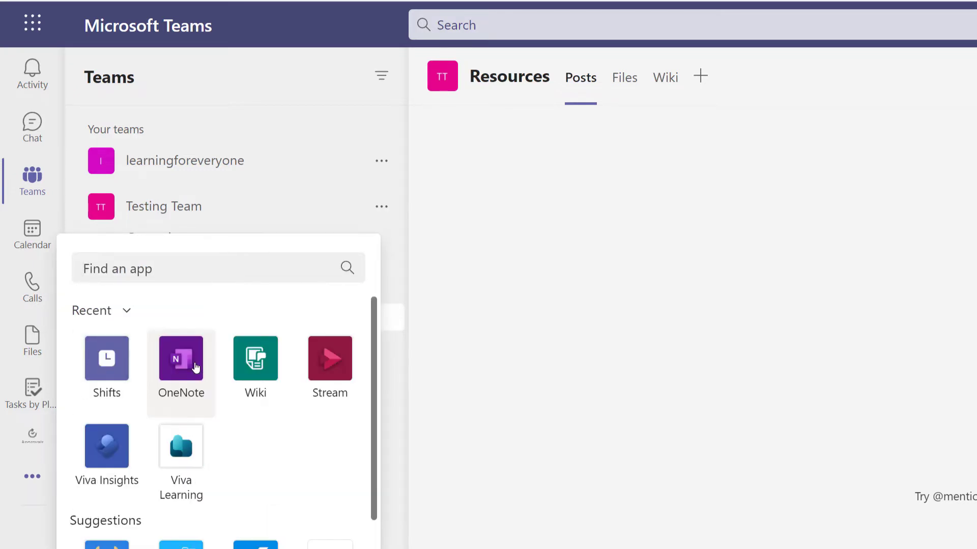
left_click(395, 346)
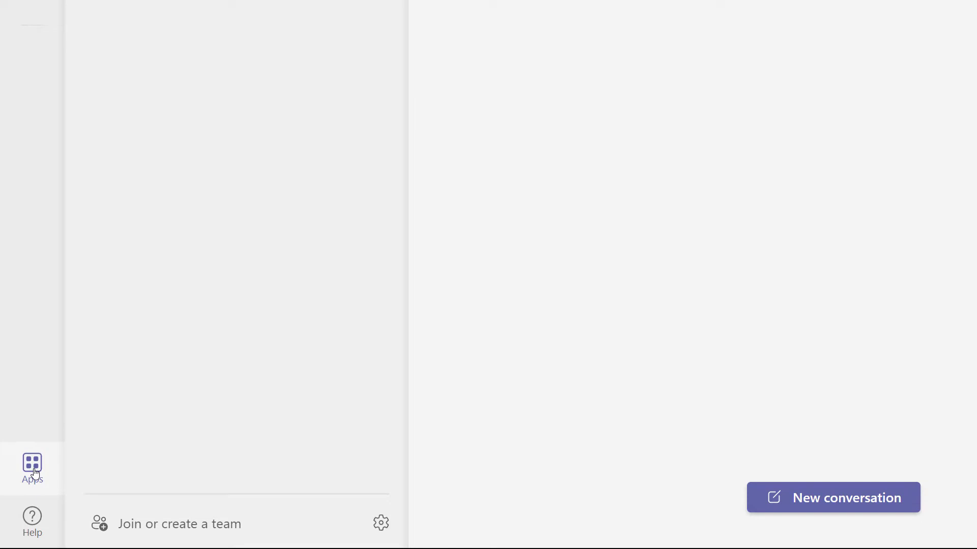
Search the Teams app store for Approvals, open the app and dismiss the pinning tip.
left_click(33, 471)
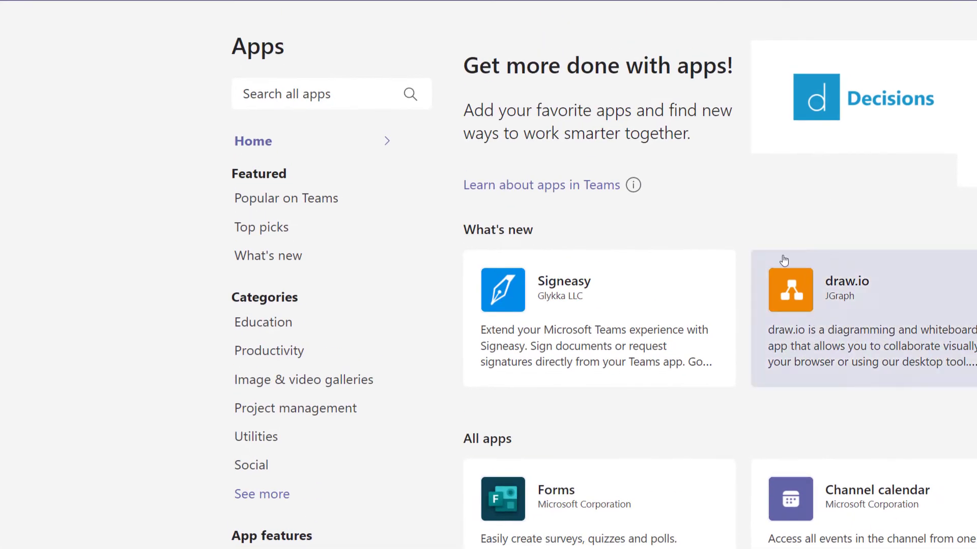
left_click(286, 94)
type("approva")
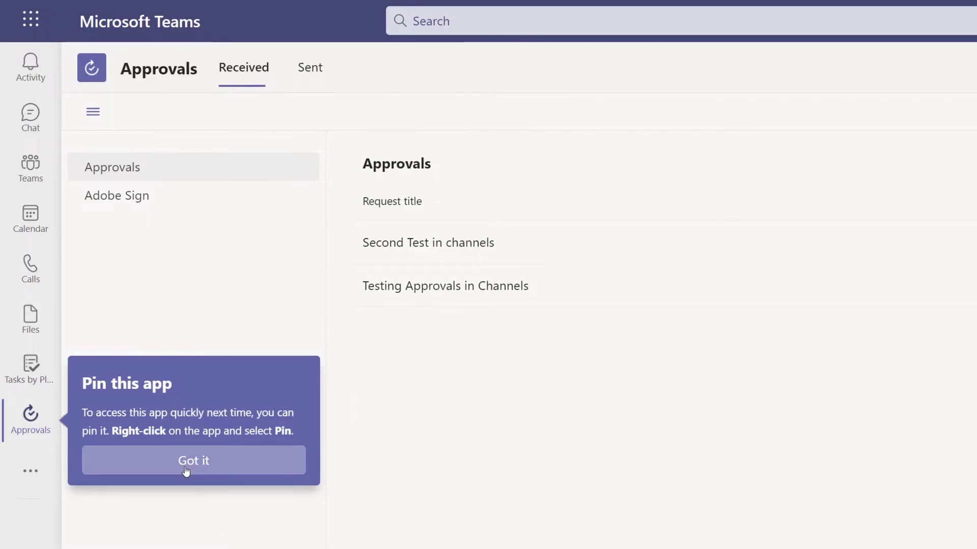
left_click(185, 472)
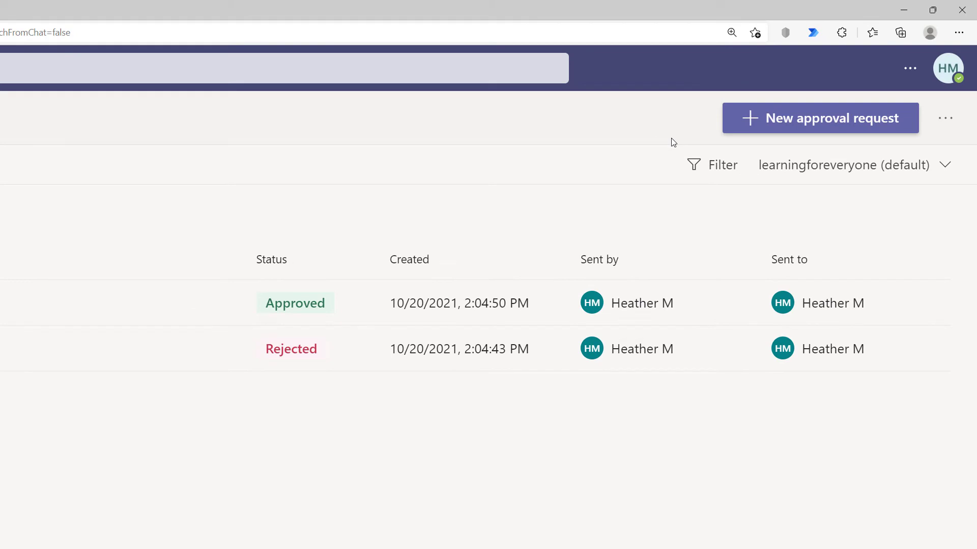
Create a new approval request of type Basic named "Please Review News Item".
left_click(757, 129)
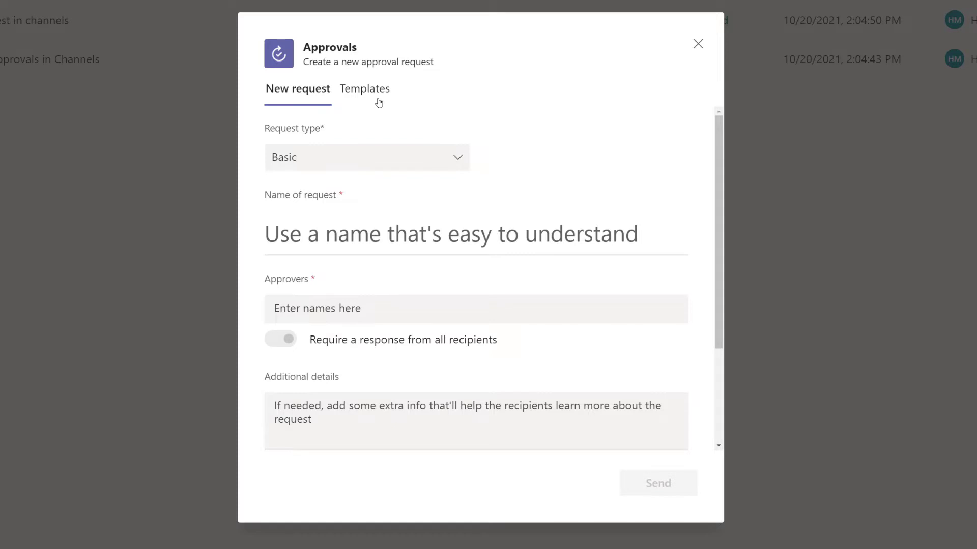
left_click(454, 164)
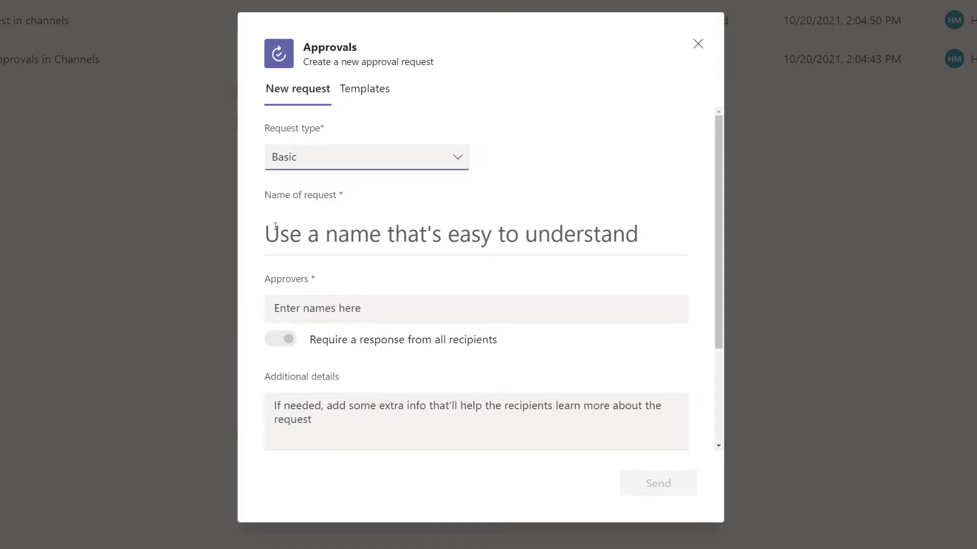
left_click(551, 254)
type("P")
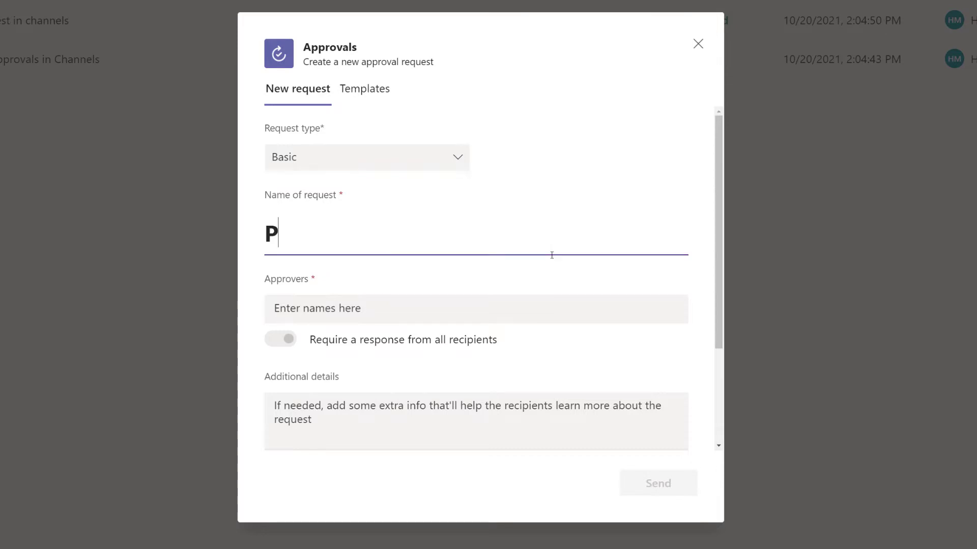
type("lease Review ")
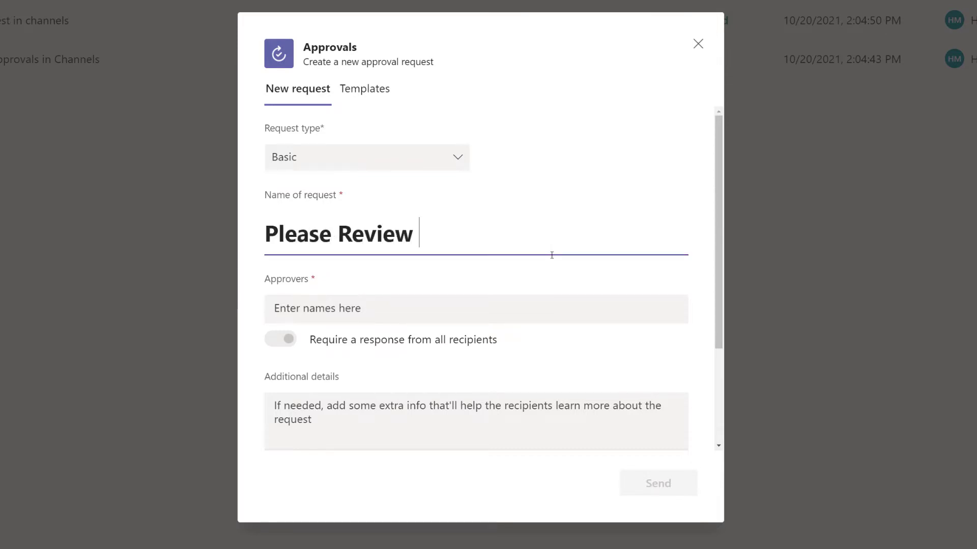
type("News ")
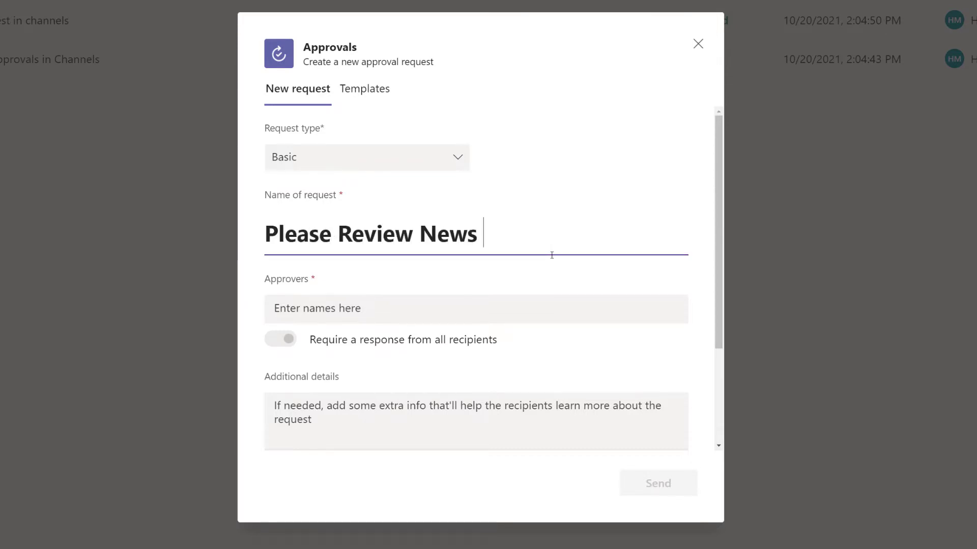
type("Item")
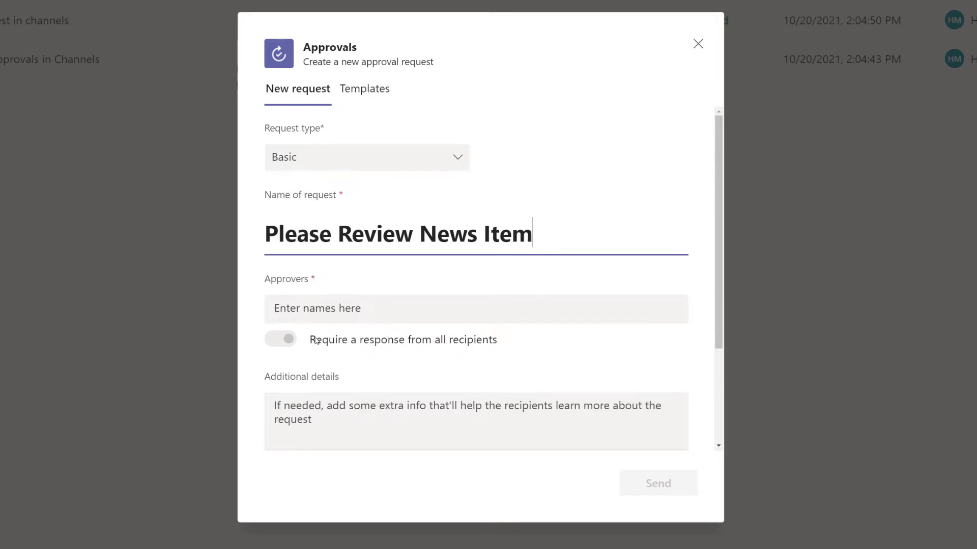
Add two colleagues as approvers of the request and turn off the required response from all recipients.
left_click(323, 311)
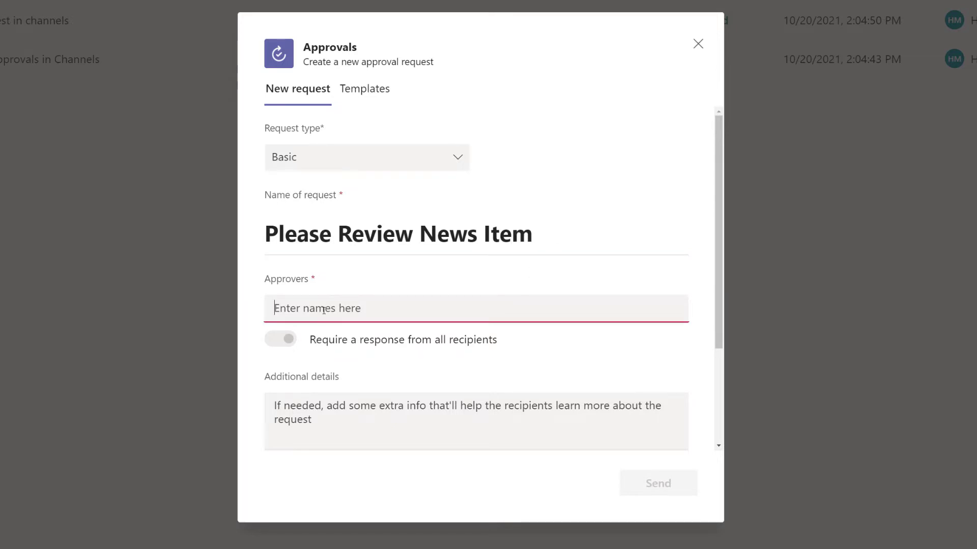
type("jessic")
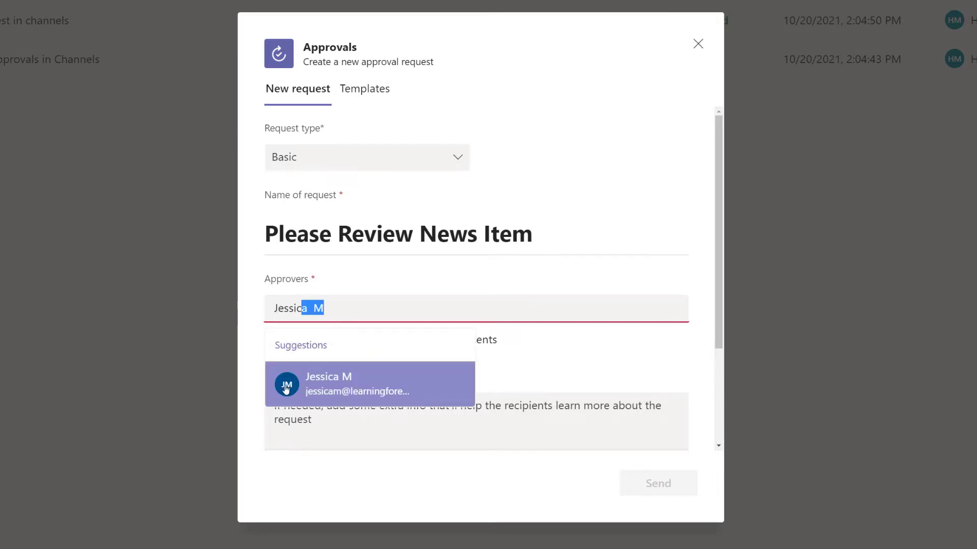
left_click(330, 390)
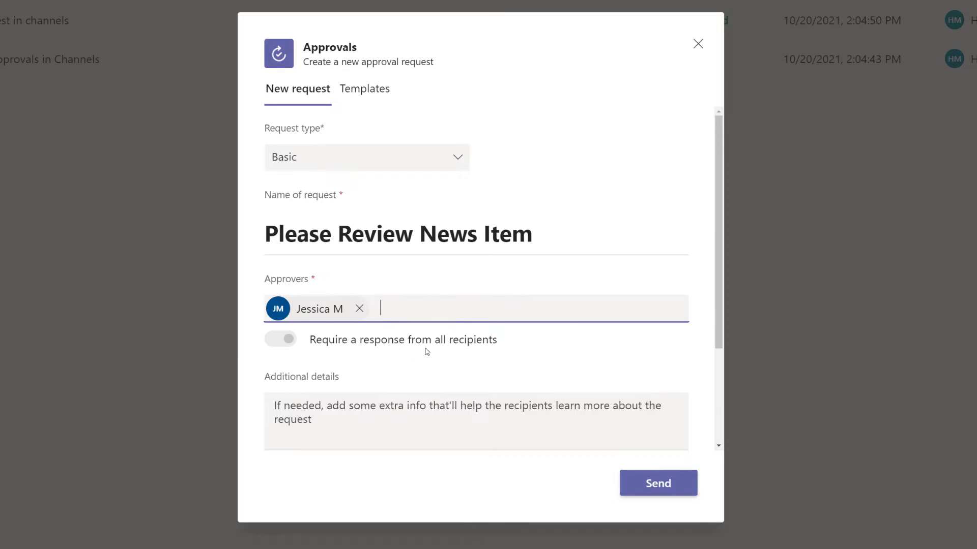
type("harry")
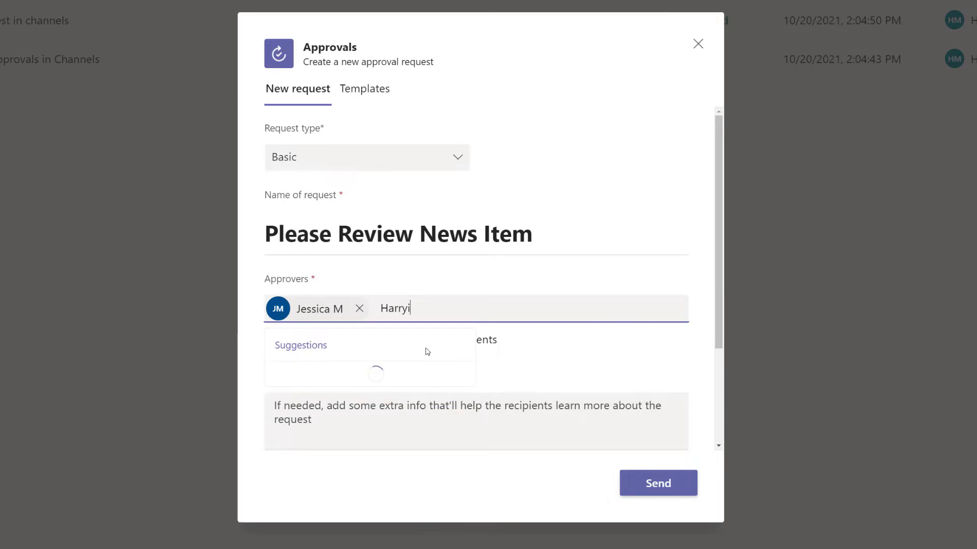
left_click(348, 386)
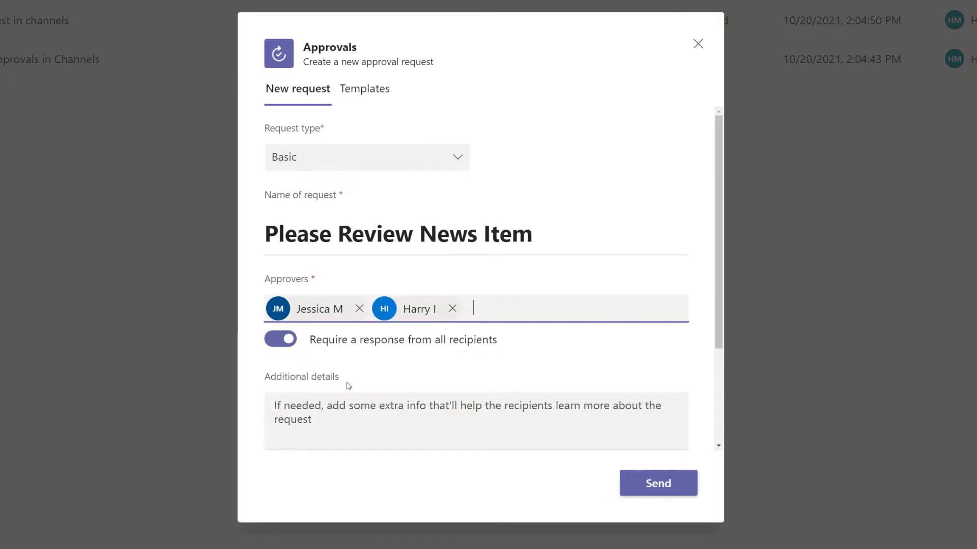
left_click(498, 350)
Enter the additional details "I am writing a news item about the approvals app. Please see attached document.".
left_click(447, 426)
type("I am writing ")
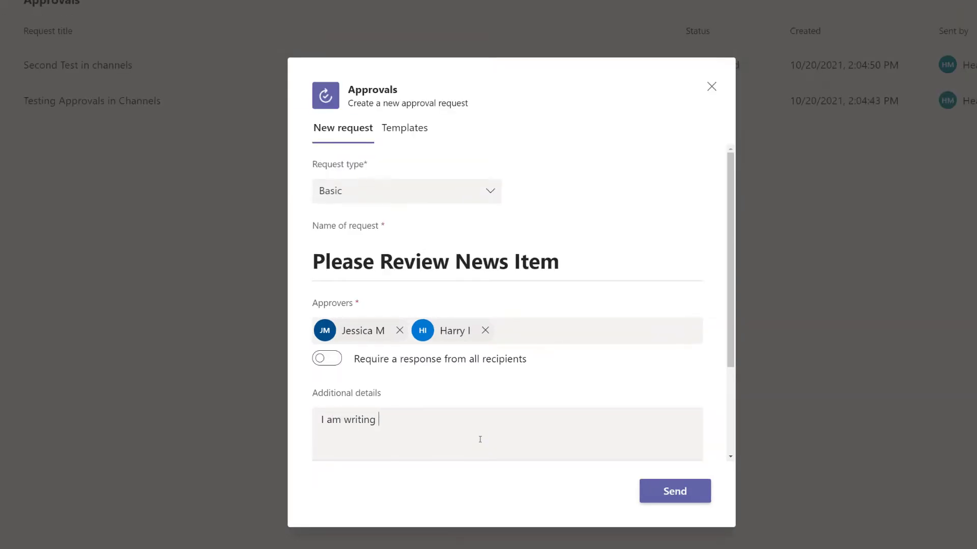
type("a news item about the new app")
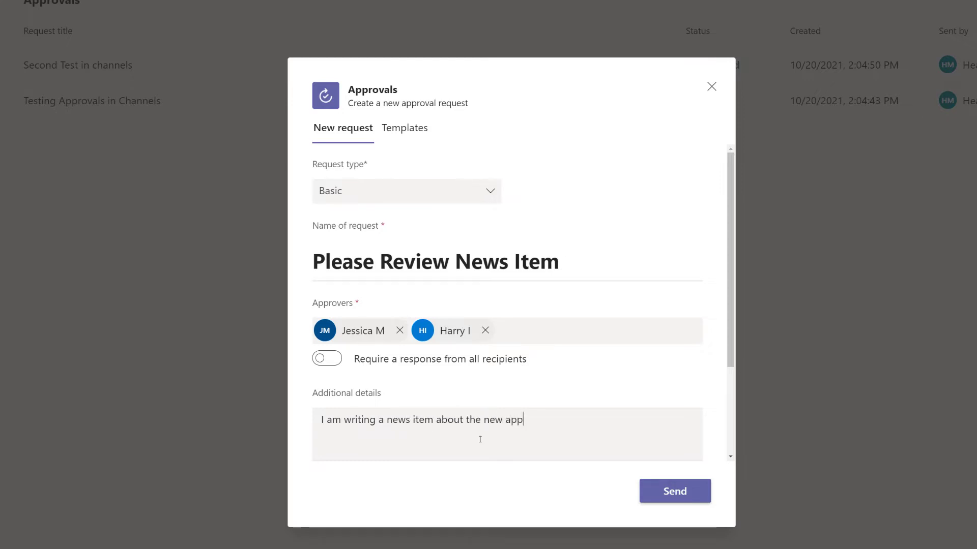
type("rovals app")
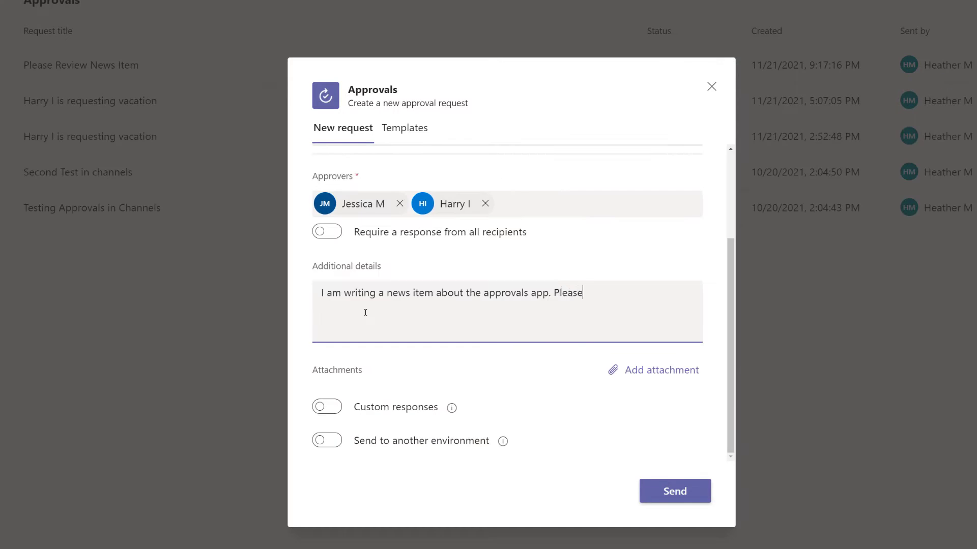
type("see attached docum")
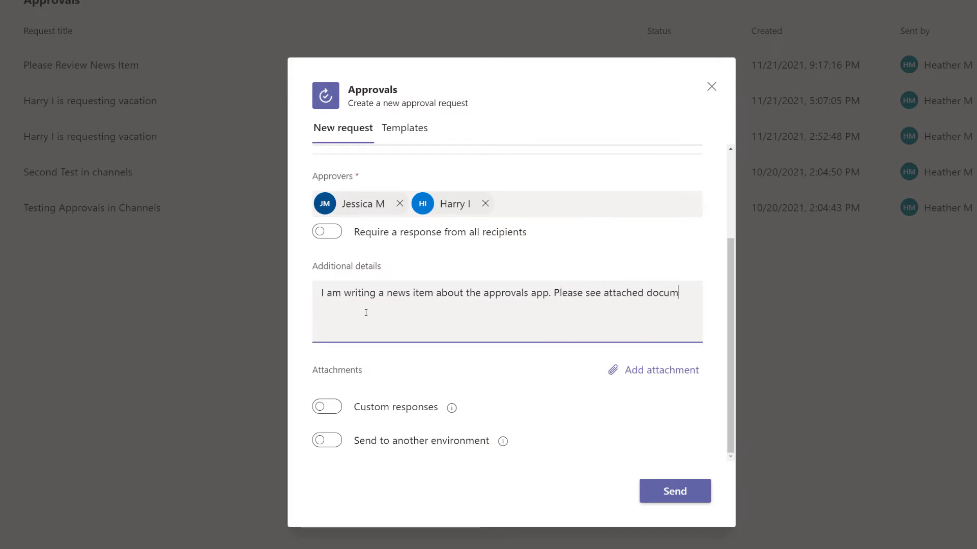
type("ent.")
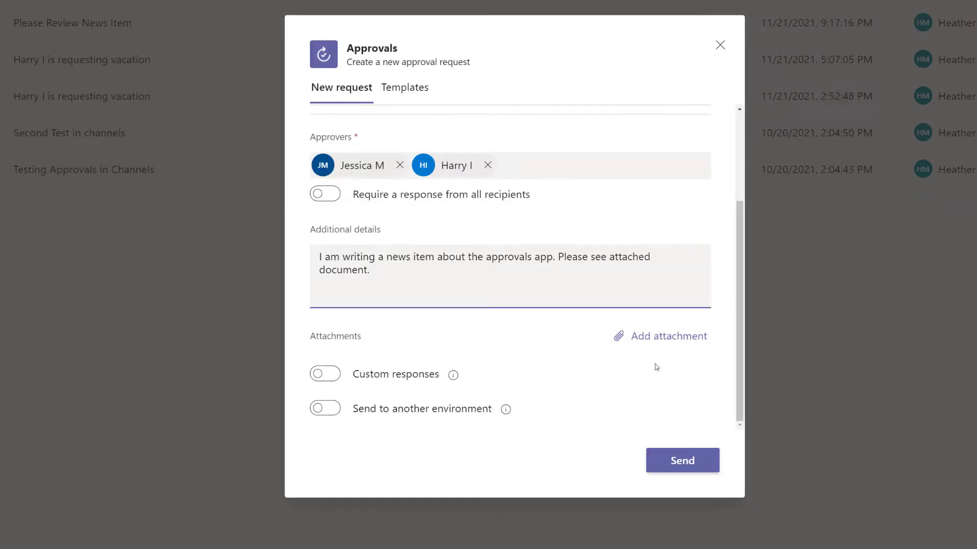
View the attachment sources without choosing one, and enable the custom responses "Approved" and "See edits" for the request.
left_click(643, 338)
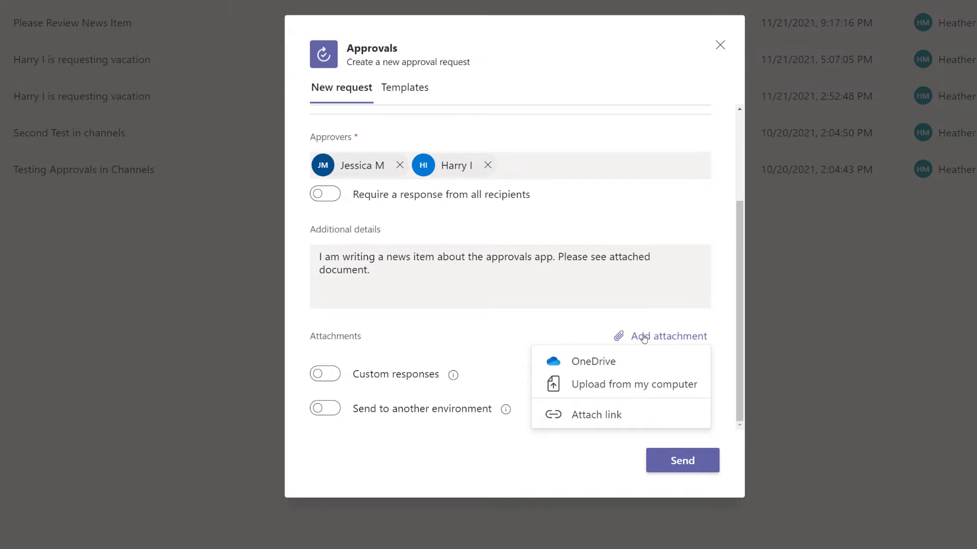
left_click(476, 341)
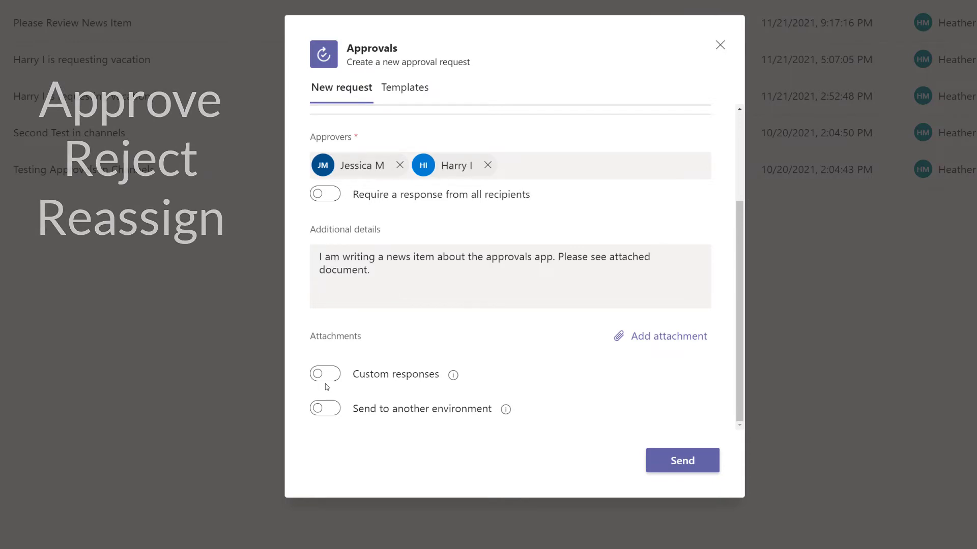
left_click(324, 377)
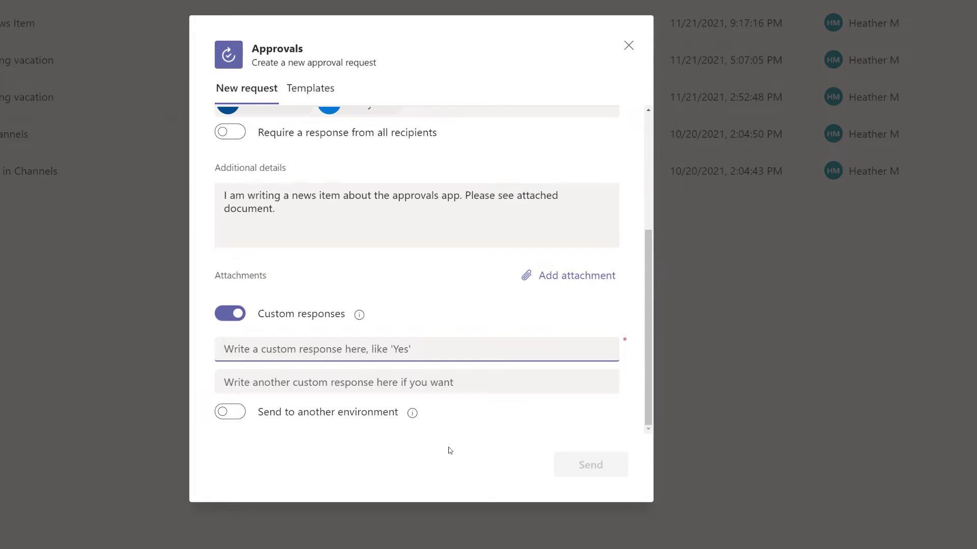
type("Approved")
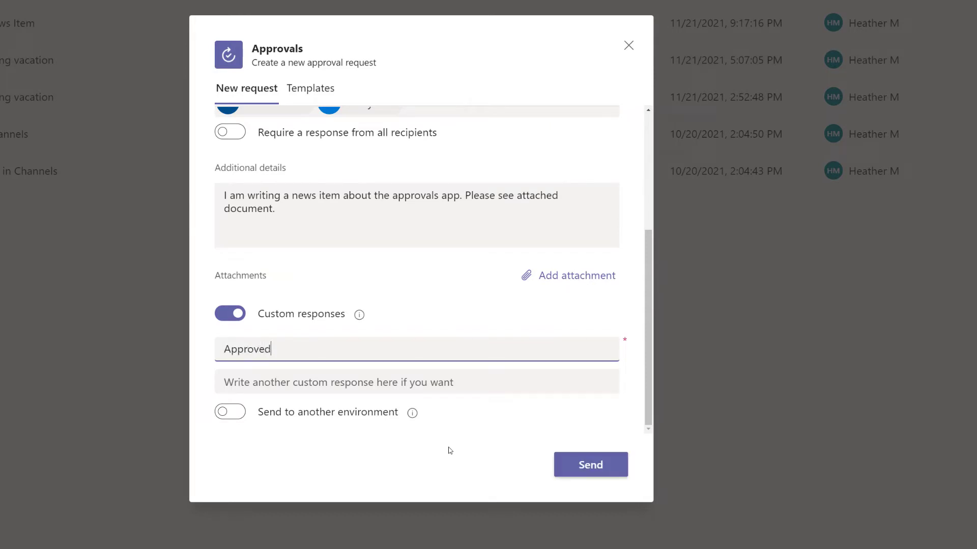
left_click(252, 386)
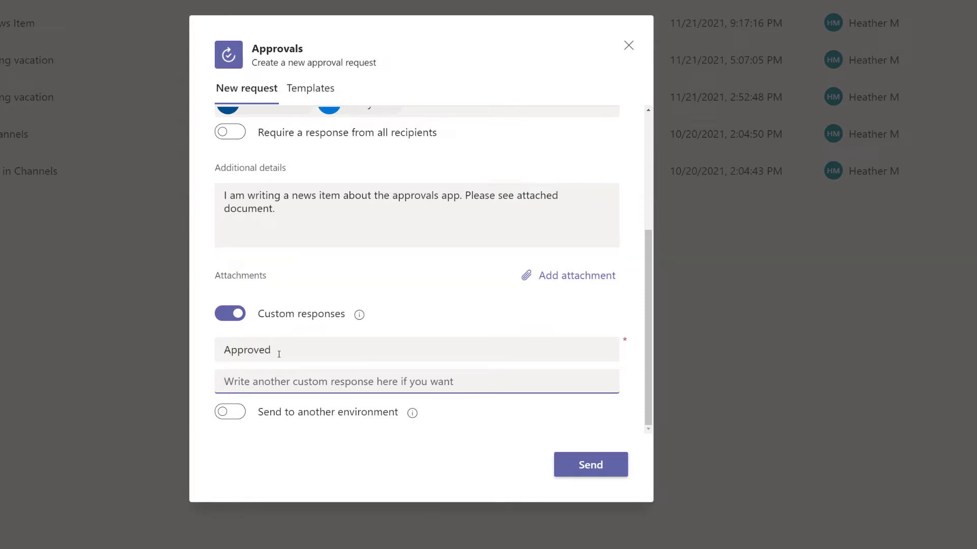
type("See edits")
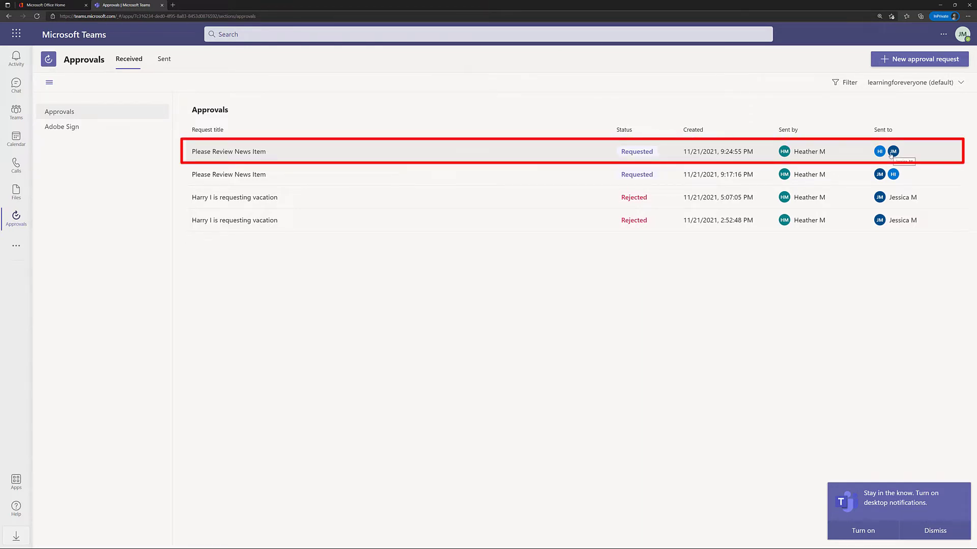
Answer the newest received "Please Review News Item" request with "See edits" and the comment "This is not quite right.".
left_click(244, 154)
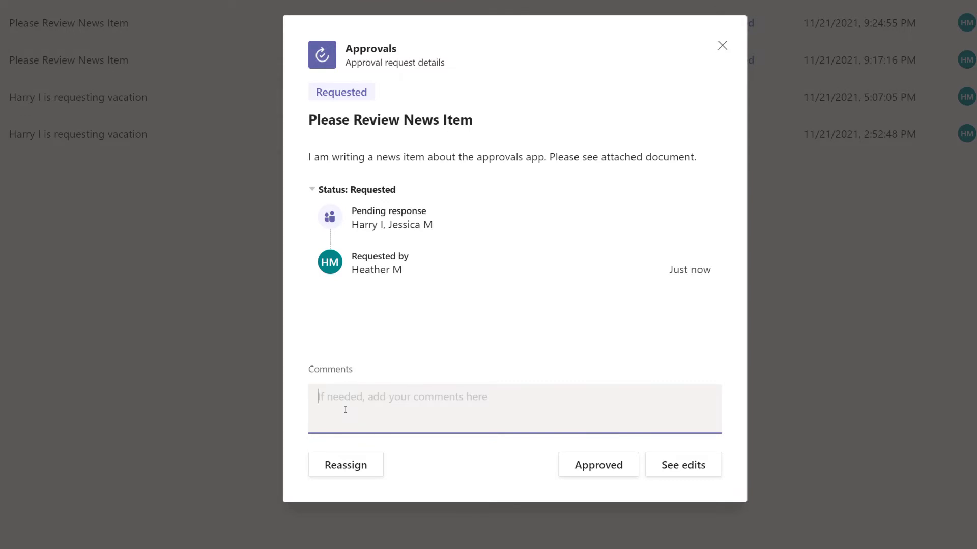
type("This is not q")
type("uite right.")
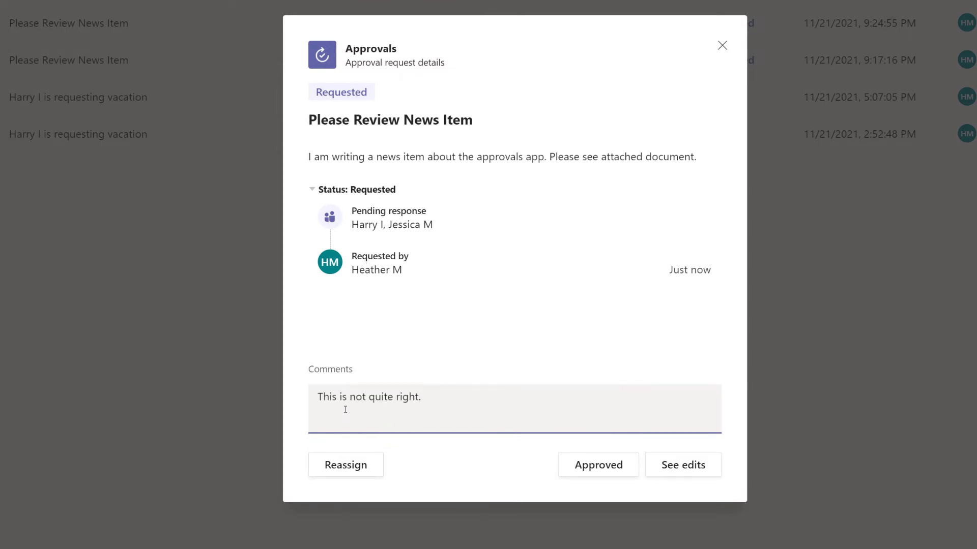
left_click(666, 465)
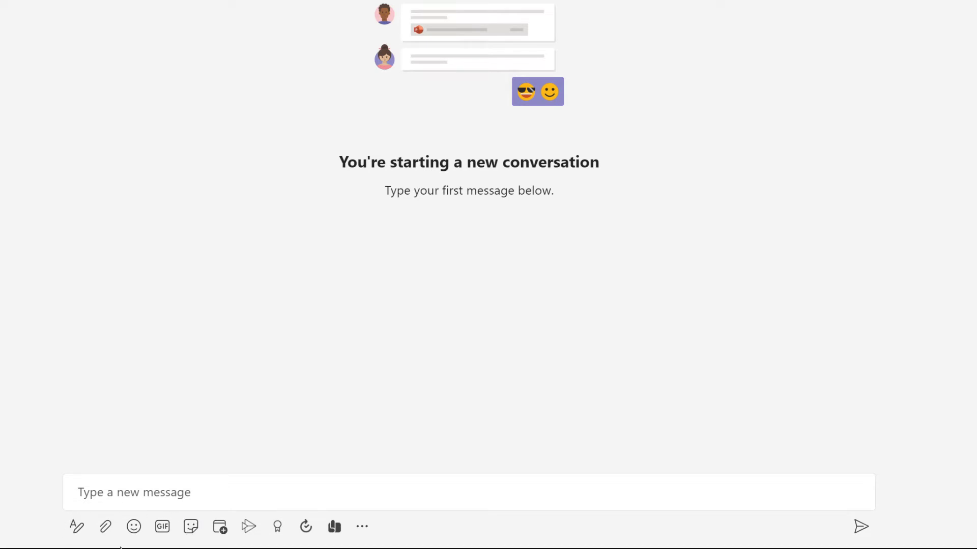
Create a Basic approval request named "Second Attempt at News" from the new chat, with the chat recipient as approver.
left_click(306, 527)
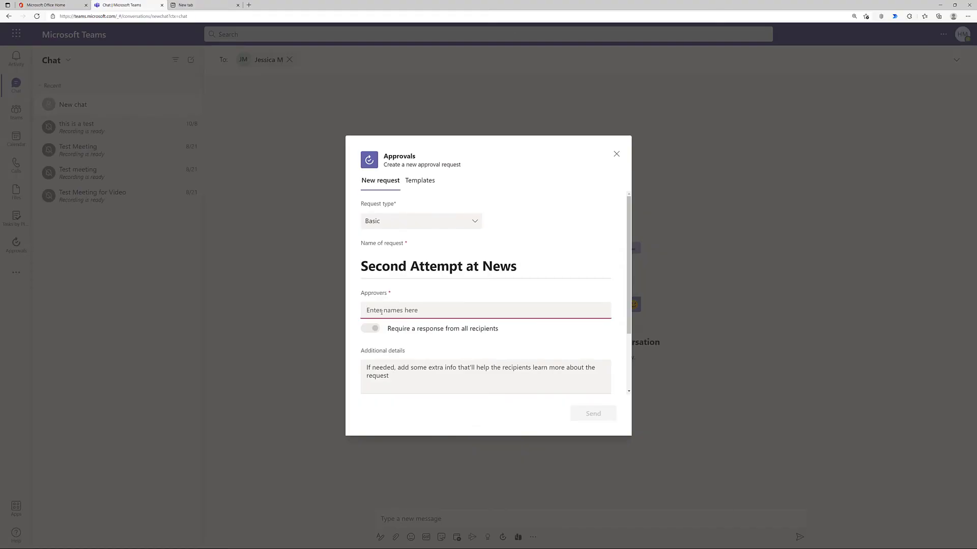
type("jess")
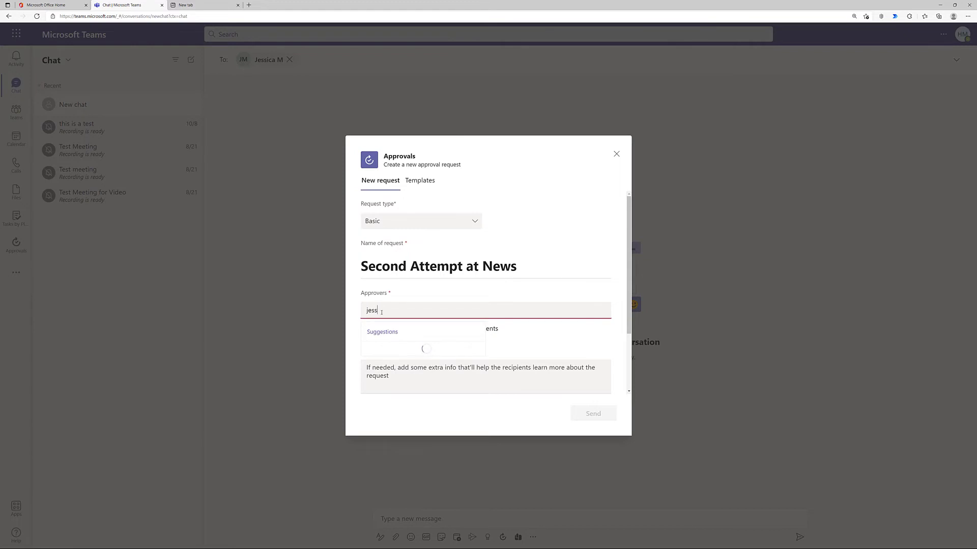
left_click(412, 359)
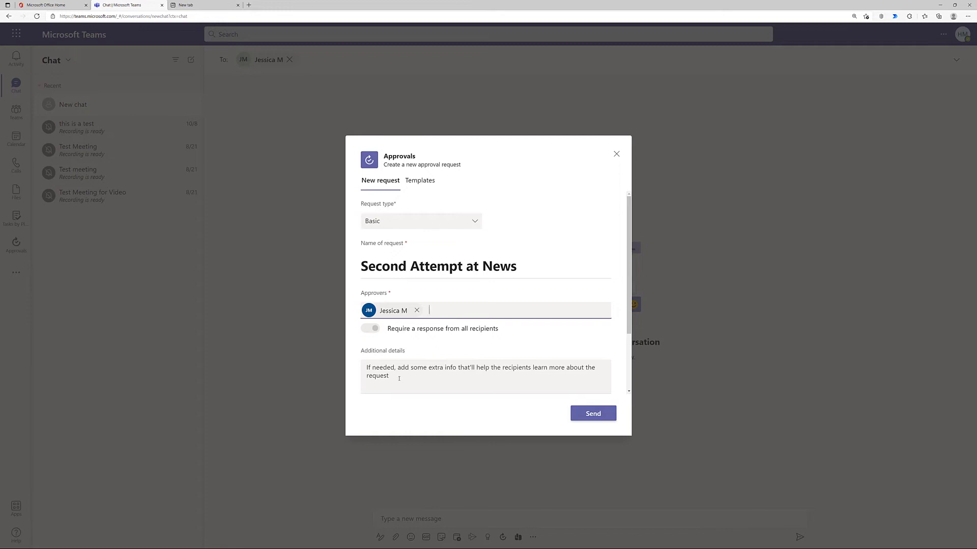
Enter "Made all required changes" as the additional details of the "Second Attempt at News" request.
left_click(397, 378)
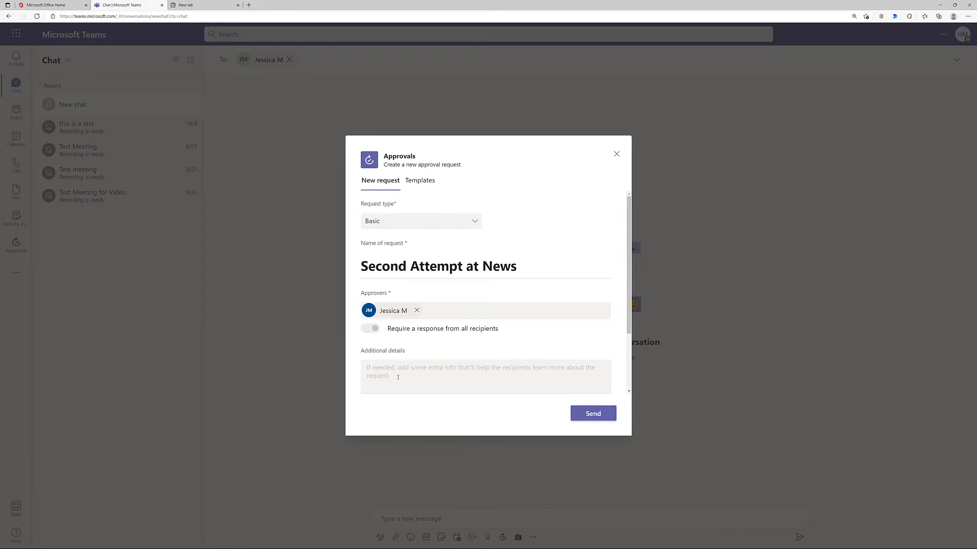
type("Made all req")
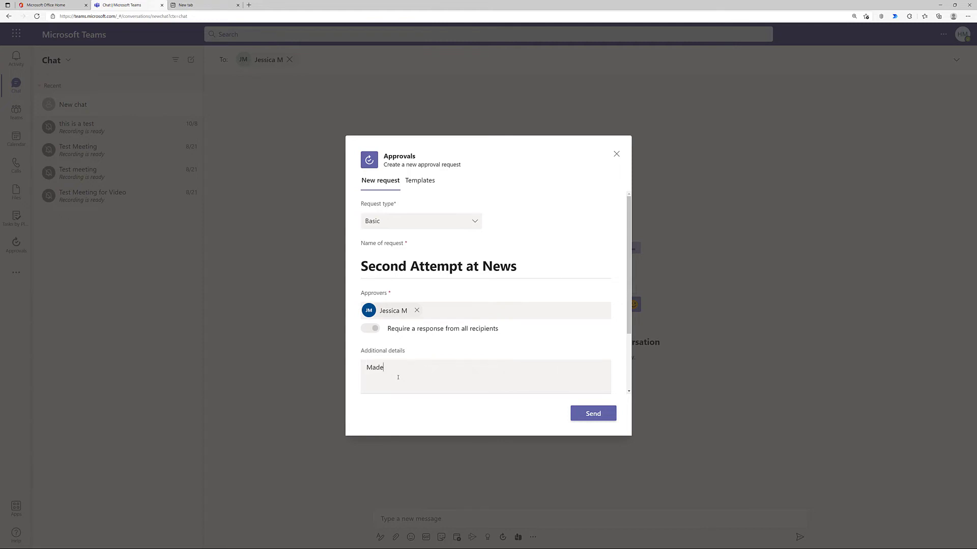
type("uired changes")
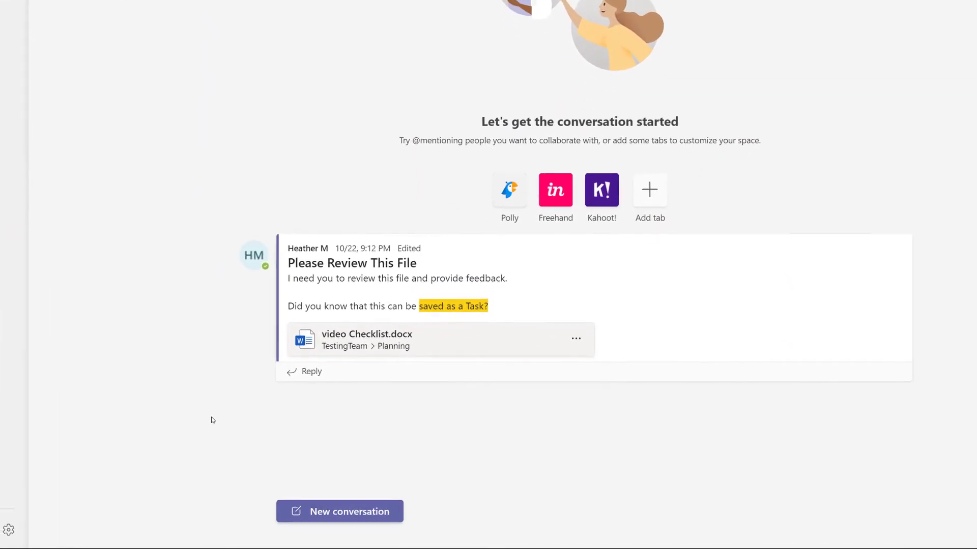
Start a Basic approval request named "New News Item" from a new channel conversation and add the suggested colleague as approver.
left_click(336, 512)
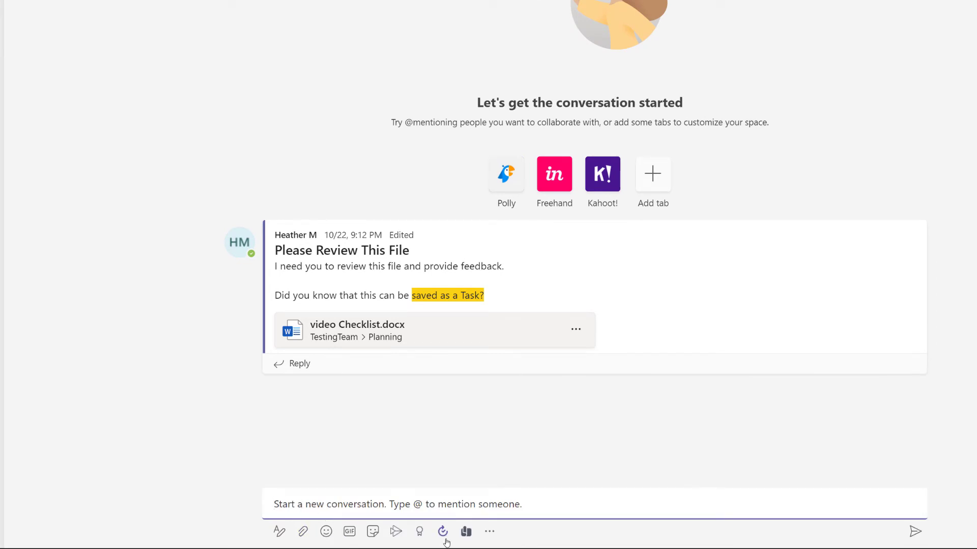
left_click(443, 535)
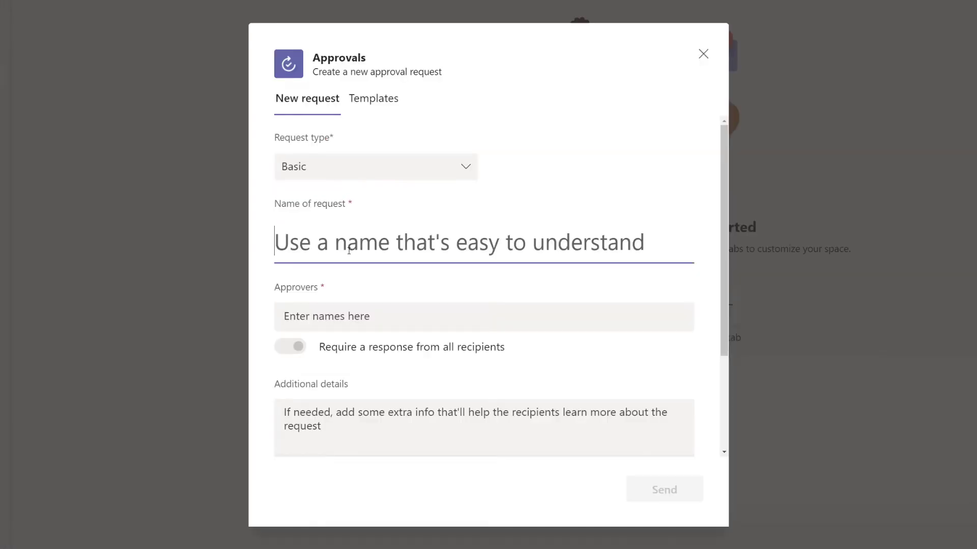
type("New News Item")
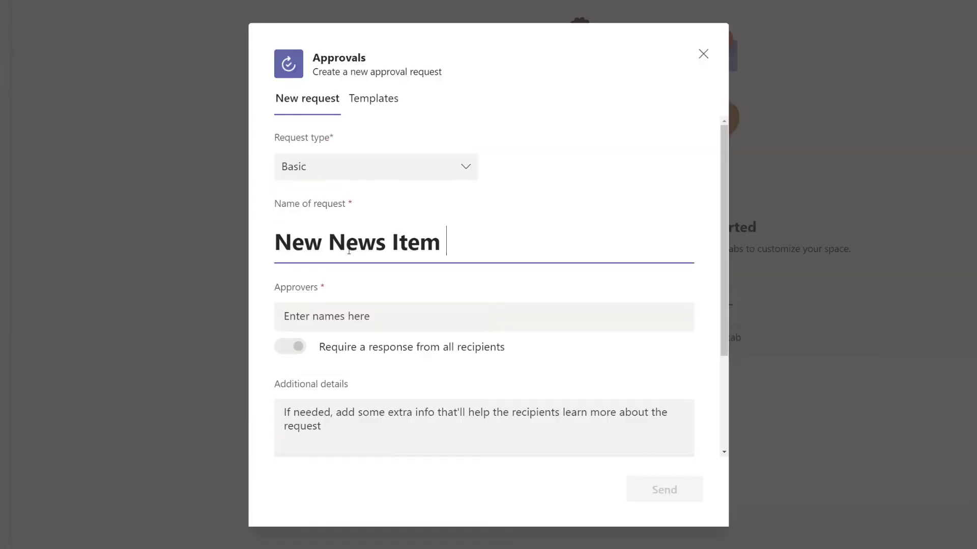
left_click(349, 324)
type("jessica")
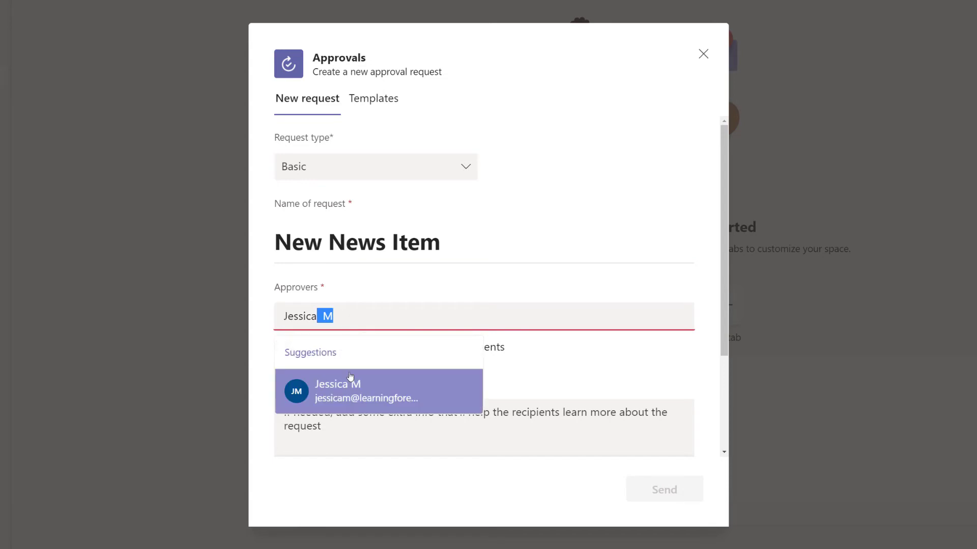
left_click(350, 379)
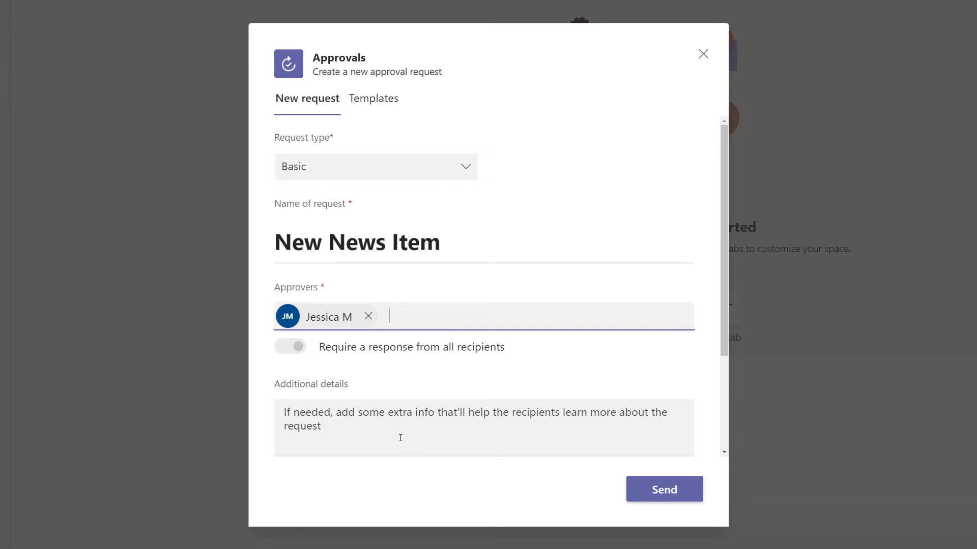
Enter "Please reveiw" as the additional details of the "New News Item" request.
left_click(345, 422)
type("Please reveiw")
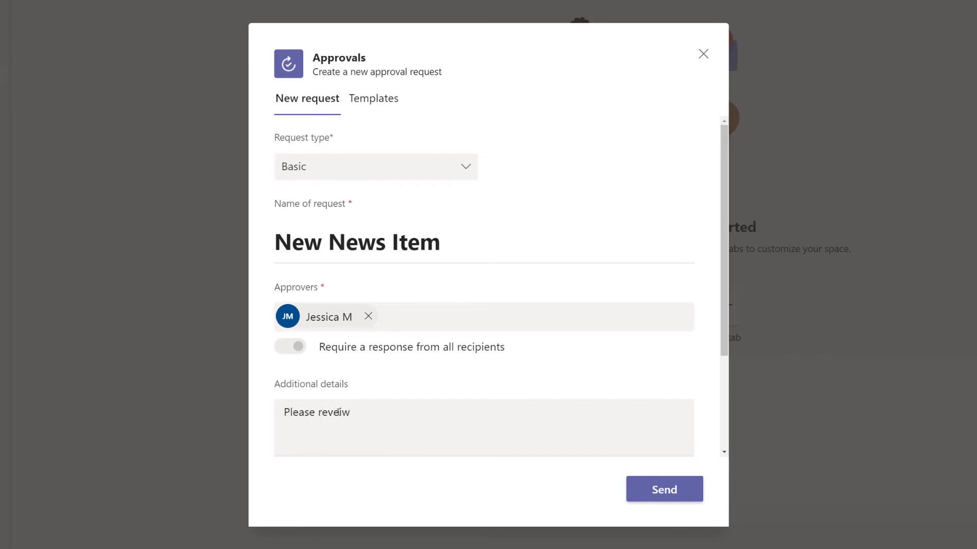
scroll(639, 397, "down", 3)
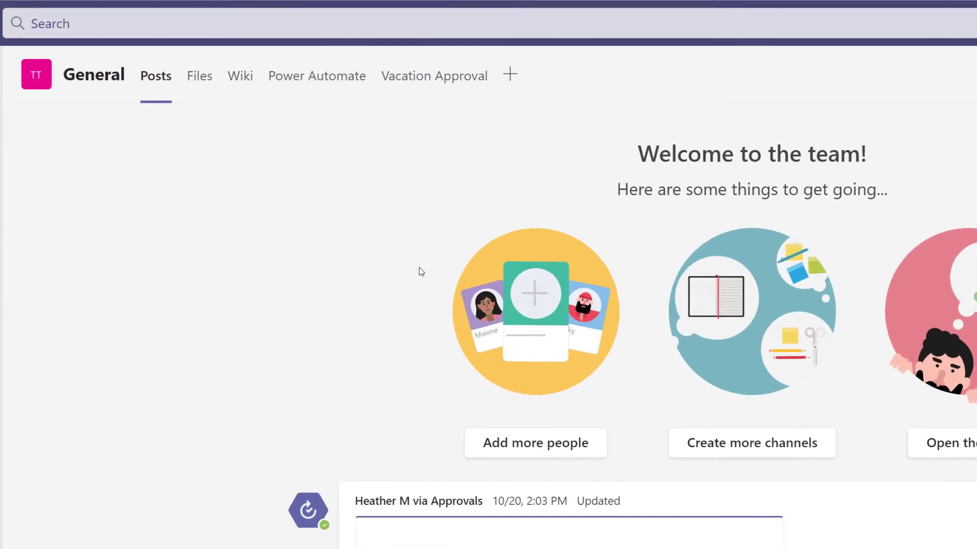
View the General channel's Vacation Approval tab, and open the "Vacation Approval" cloud flow for editing in Power Automate.
left_click(442, 87)
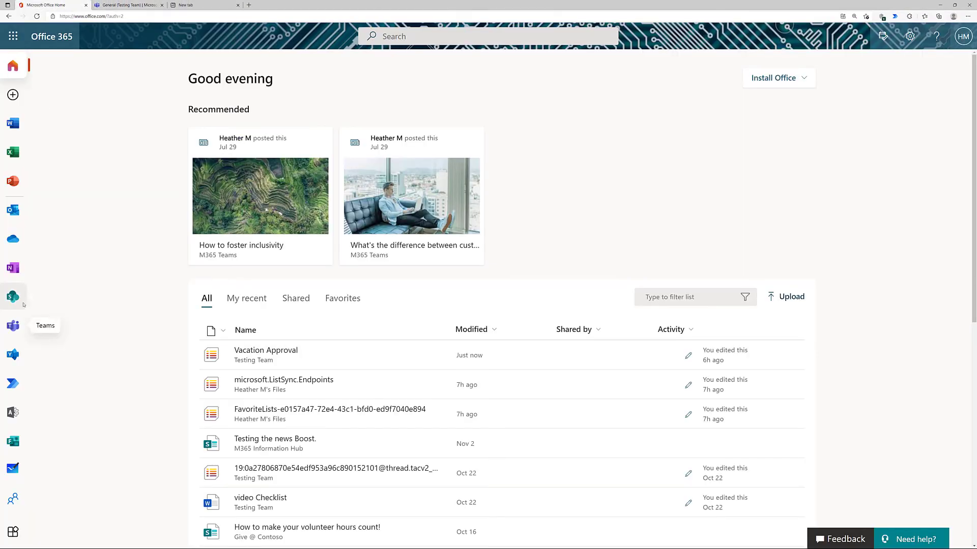
left_click(16, 379)
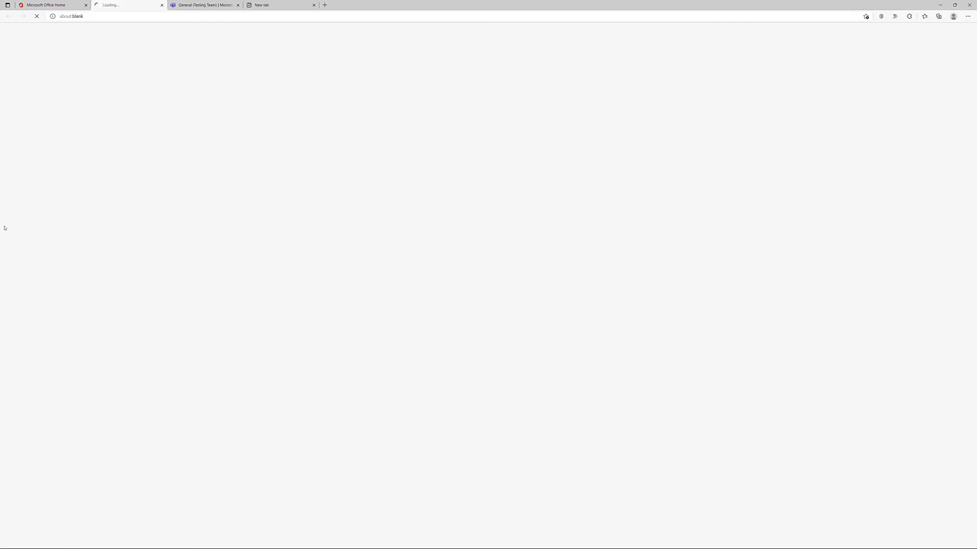
left_click(45, 131)
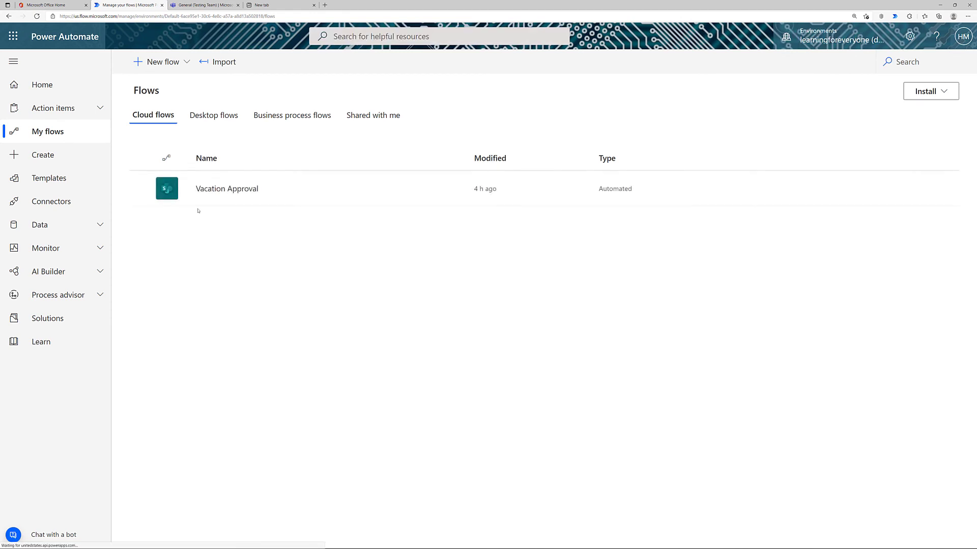
left_click(172, 196)
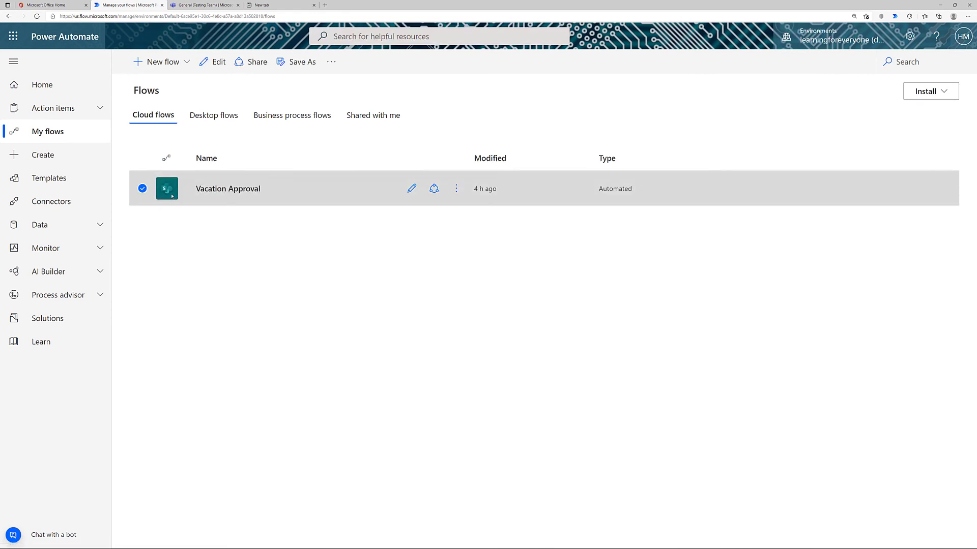
left_click(412, 189)
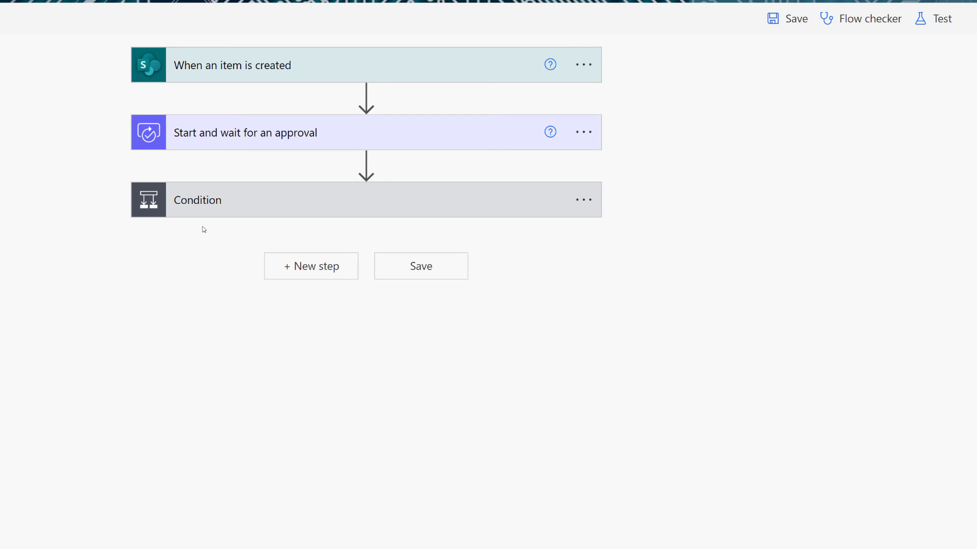
Examine the settings of the flow's "When an item is created" trigger, its "Start and wait for an approval" action and its condition.
left_click(277, 70)
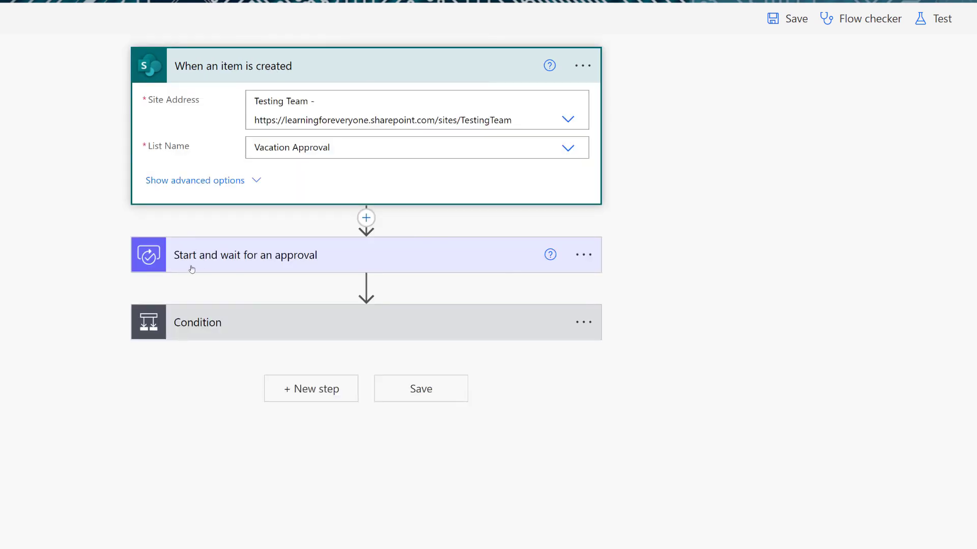
left_click(221, 260)
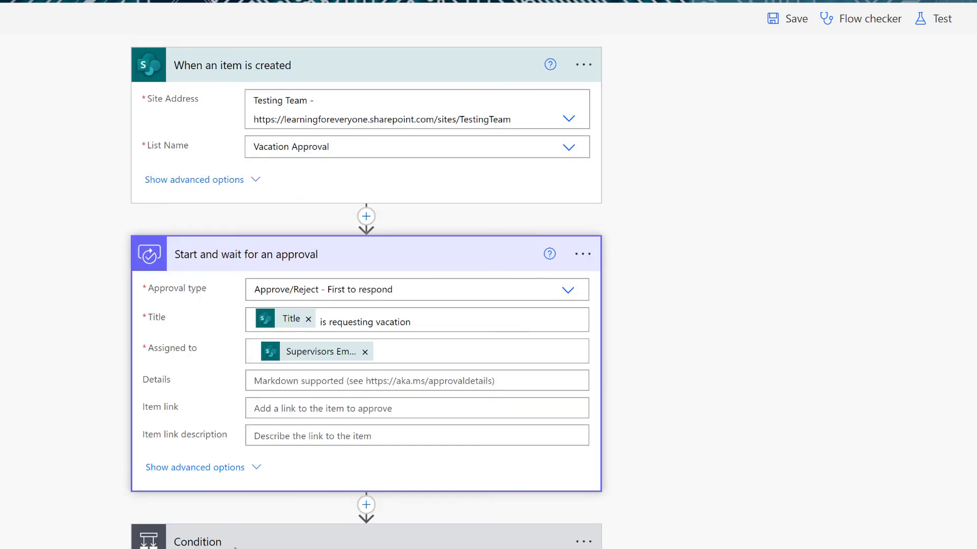
scroll(108, 506, "down", 5)
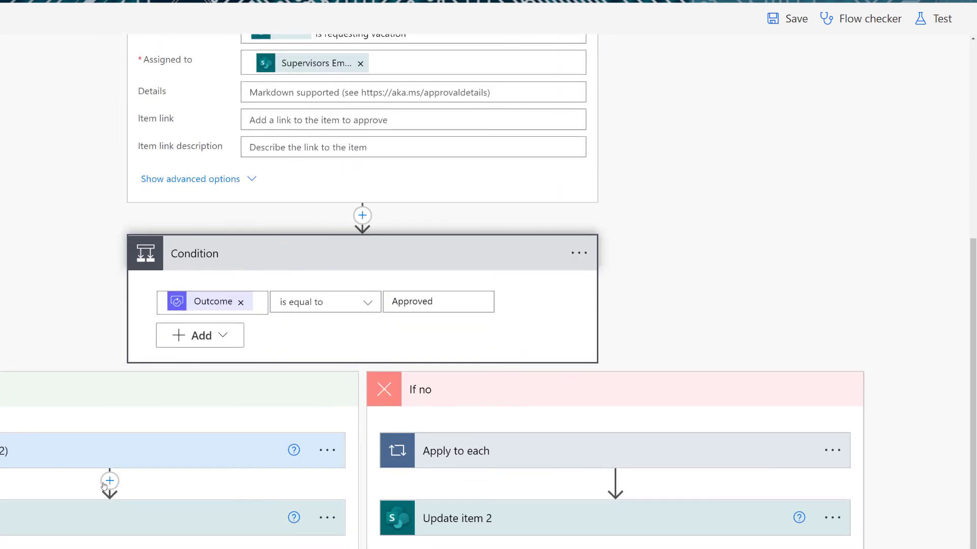
scroll(104, 486, "up", 2)
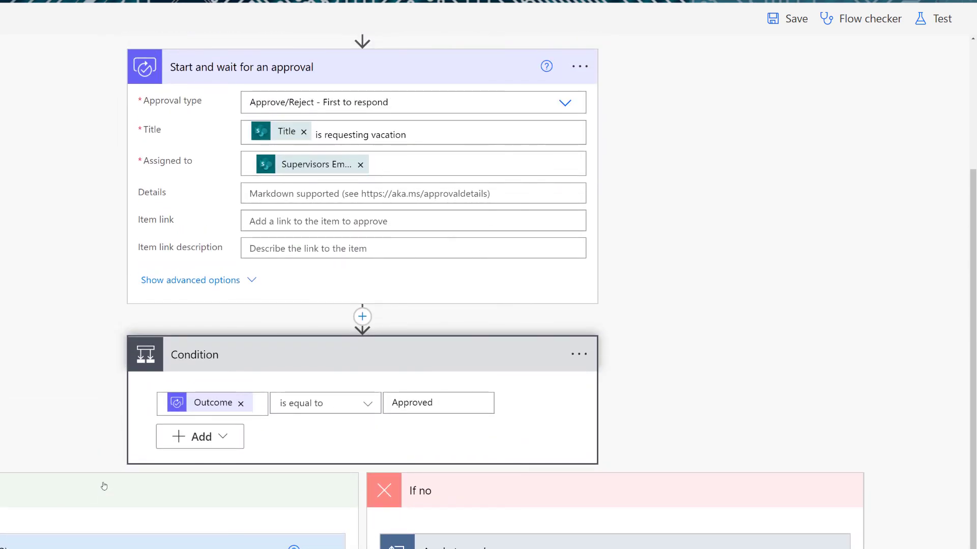